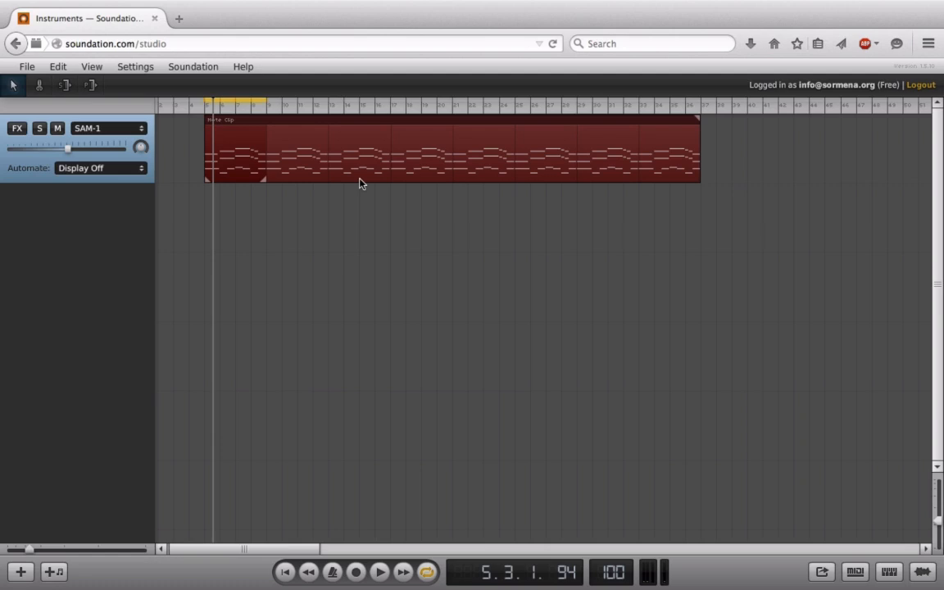
Step: Add two new instrument tracks below the SAM-1 track and close the Simple synth window
{"action": "left_click", "coordinate": [54, 572]}
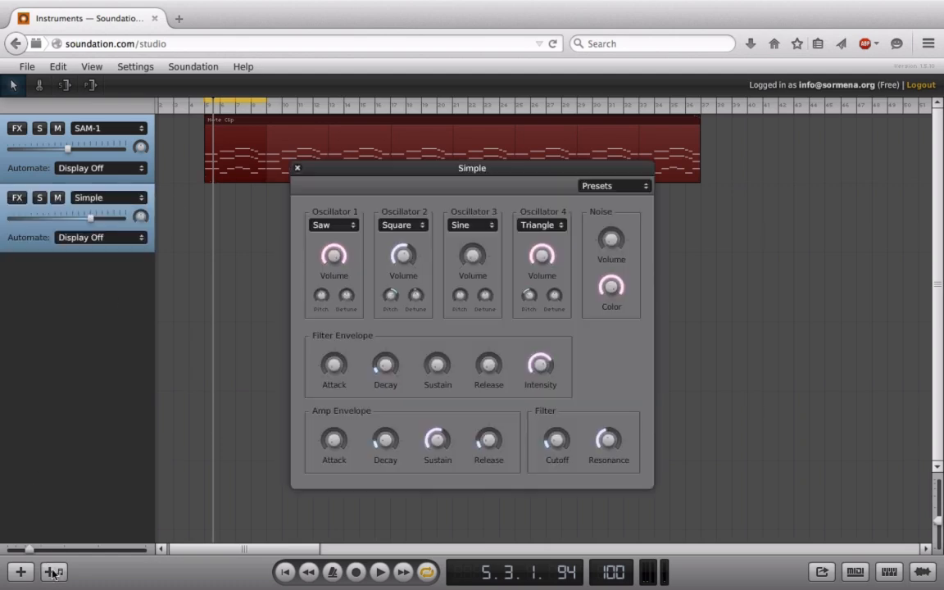
{"action": "left_click", "coordinate": [53, 572]}
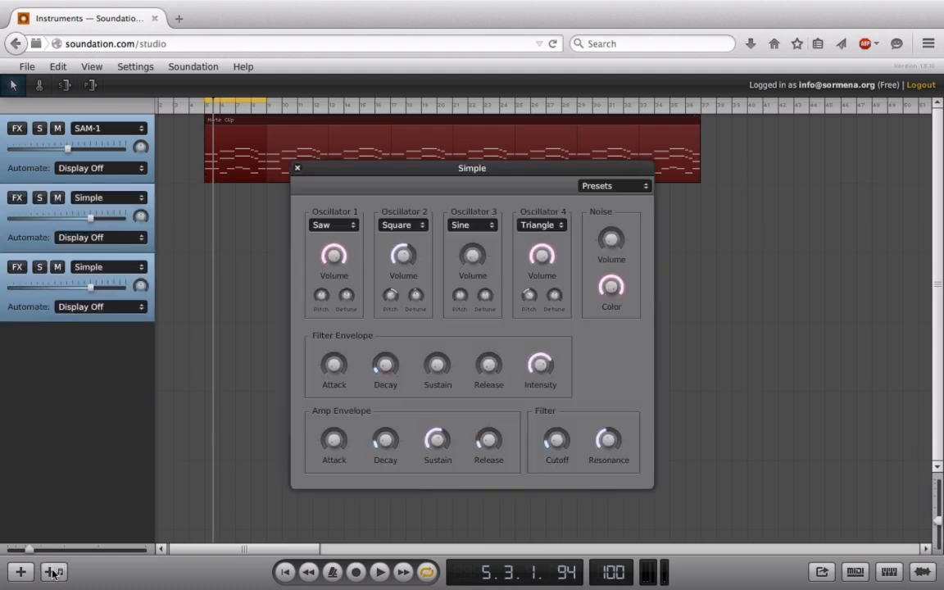
{"action": "left_click", "coordinate": [298, 170]}
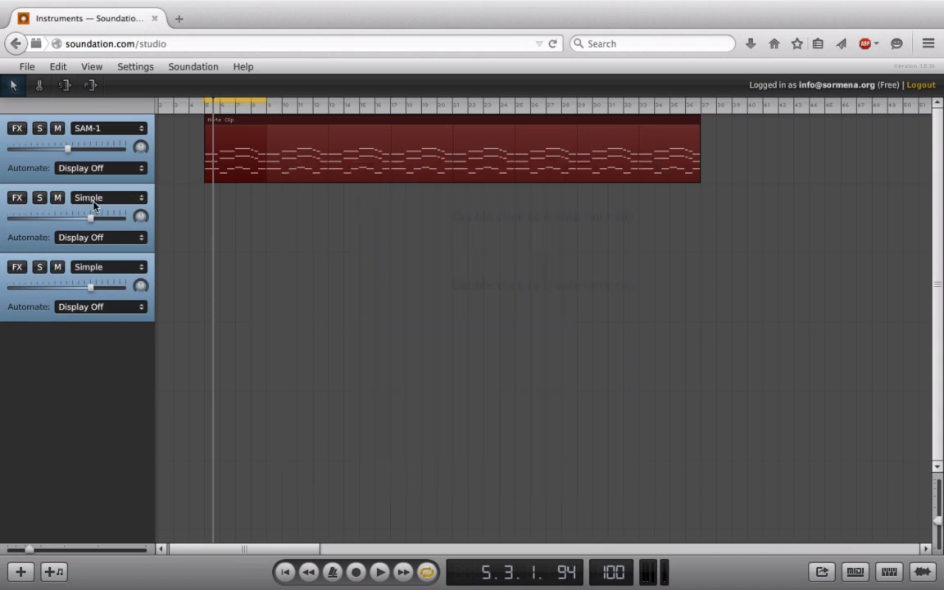
Step: Set the second track's instrument to DrumMachine and the third track's to SPC, closing the SPC window
{"action": "left_click", "coordinate": [94, 203]}
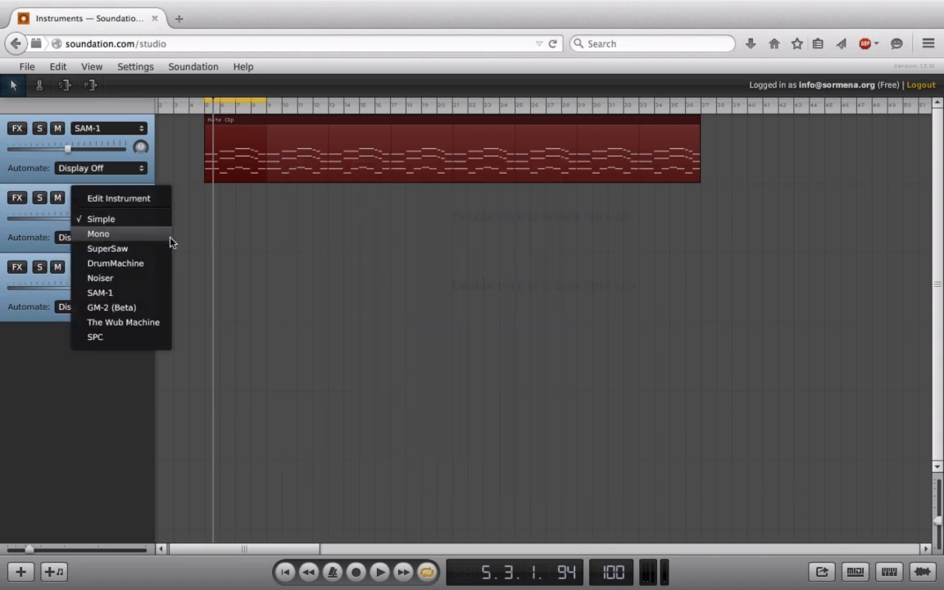
{"action": "left_click", "coordinate": [115, 264]}
{"action": "left_click", "coordinate": [105, 267]}
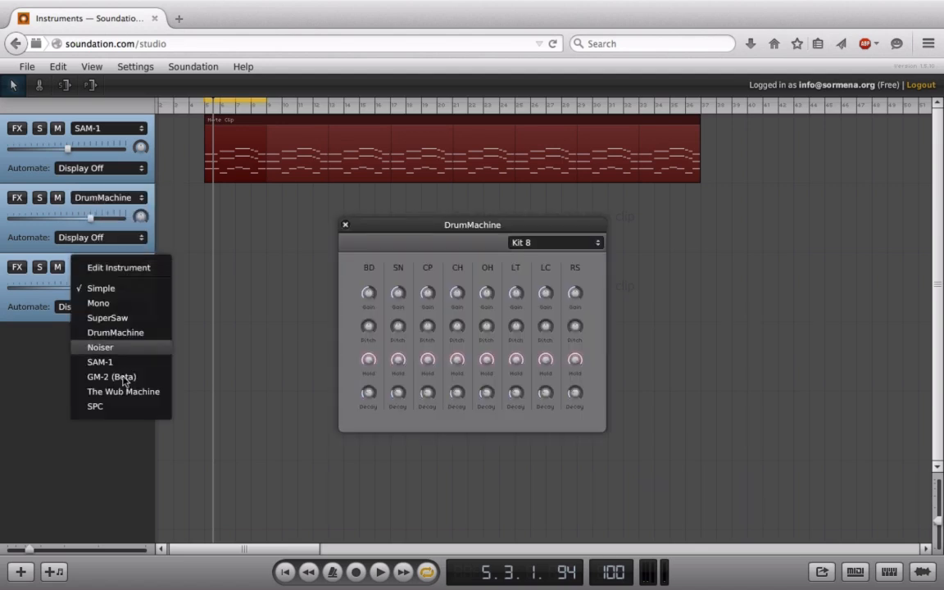
{"action": "left_click", "coordinate": [131, 407]}
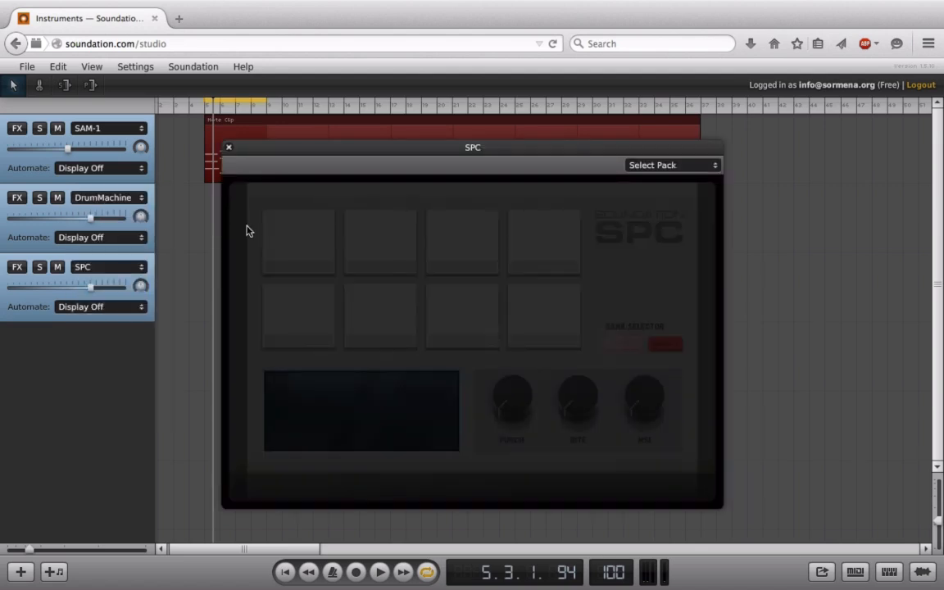
{"action": "left_click", "coordinate": [230, 149]}
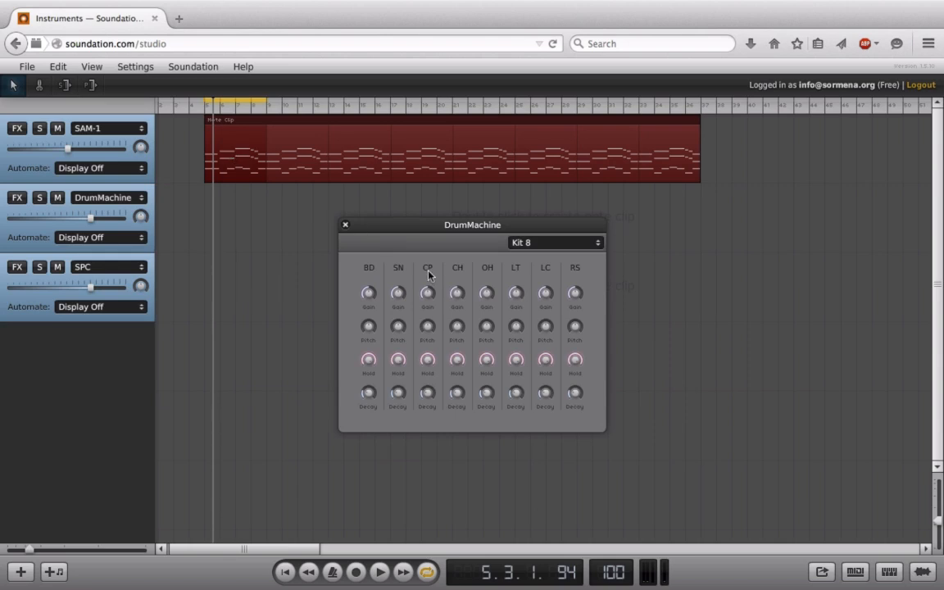
Step: Mute the SPC track and open the virtual keyboard, moving it away from the DrumMachine window
{"action": "left_click", "coordinate": [58, 267]}
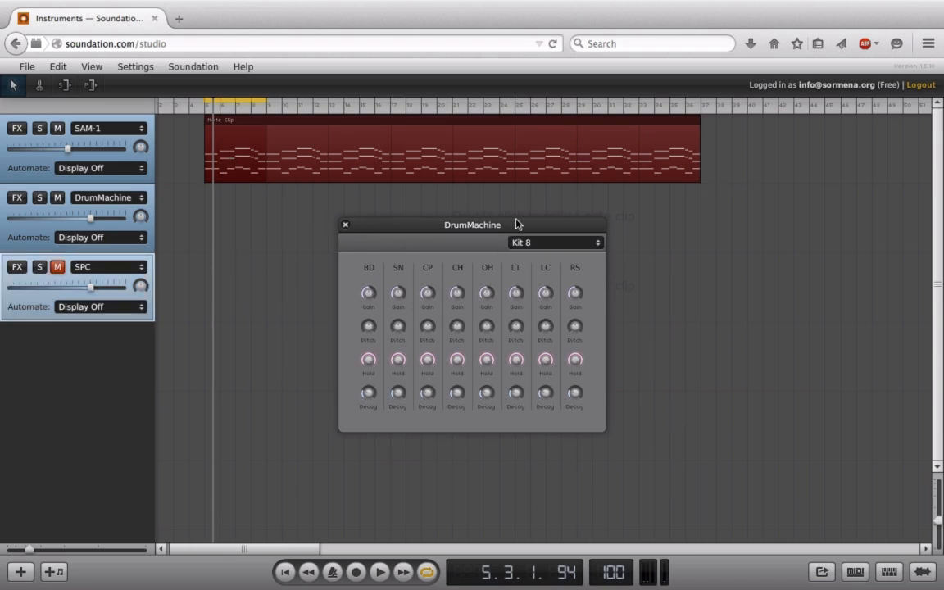
{"action": "left_click_drag", "start_coordinate": [480, 227], "coordinate": [445, 163]}
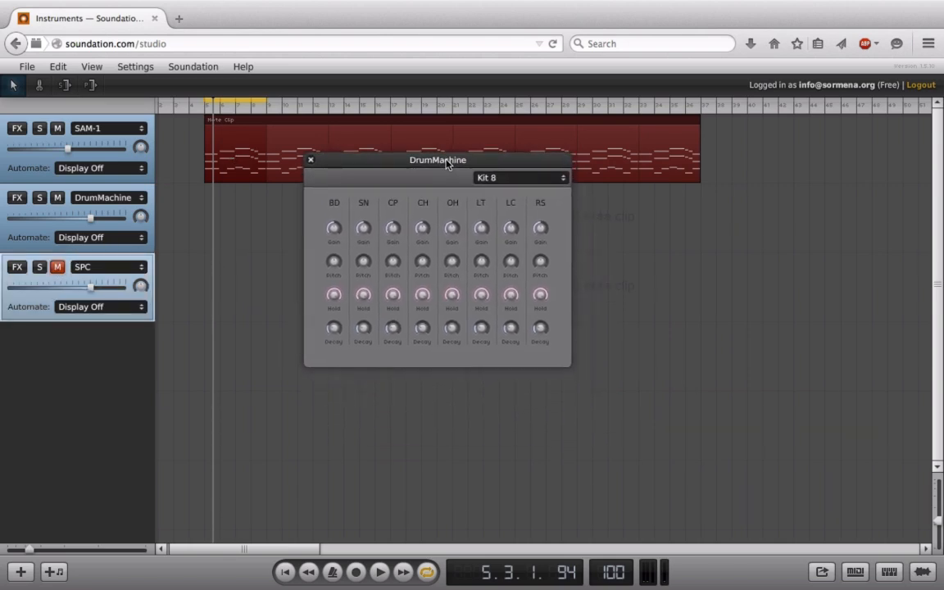
{"action": "left_click", "coordinate": [508, 180]}
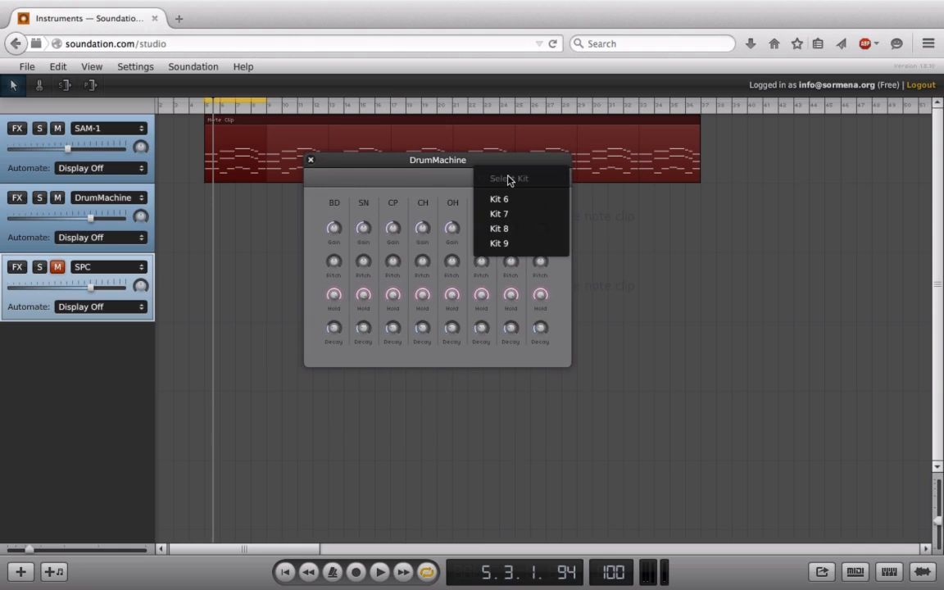
{"action": "left_click", "coordinate": [687, 241]}
{"action": "left_click", "coordinate": [890, 572]}
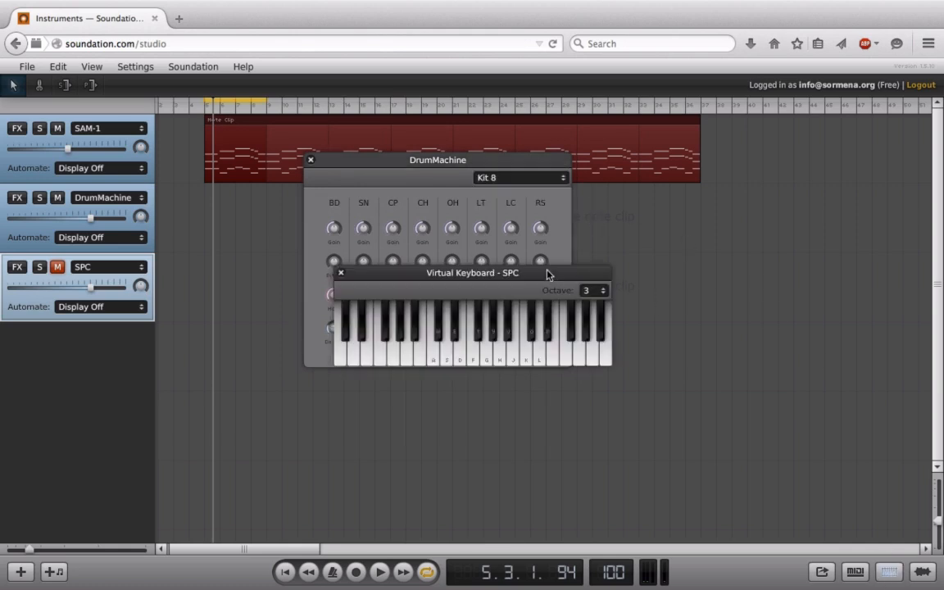
{"action": "left_click_drag", "start_coordinate": [548, 274], "coordinate": [716, 284]}
Step: Select the DrumMachine track, lower its volume, and play a few test notes on it
{"action": "left_click", "coordinate": [36, 219]}
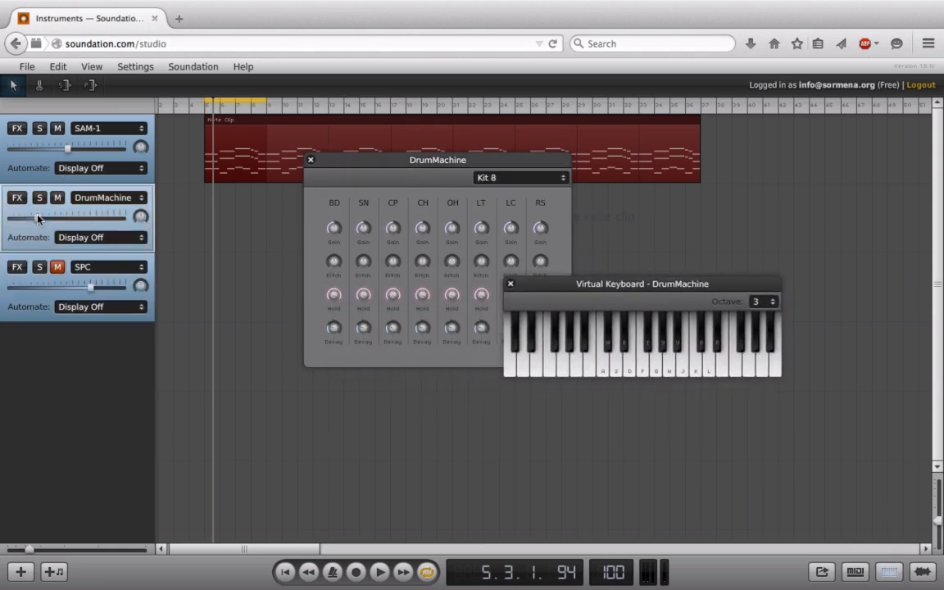
{"action": "left_click_drag", "start_coordinate": [34, 217], "coordinate": [77, 217]}
{"action": "key", "text": "s"}
{"action": "key", "text": "a"}
{"action": "key", "text": "s"}
Step: Load Kit 7 in the drum machine and audition its sounds with a few notes
{"action": "left_click", "coordinate": [502, 178]}
{"action": "left_click", "coordinate": [502, 215]}
{"action": "key", "text": "a"}
{"action": "key", "text": "w"}
{"action": "key", "text": "a"}
Step: Switch the drum machine to Kit 9, move the virtual keyboard clear of its window and play a note
{"action": "left_click", "coordinate": [496, 177]}
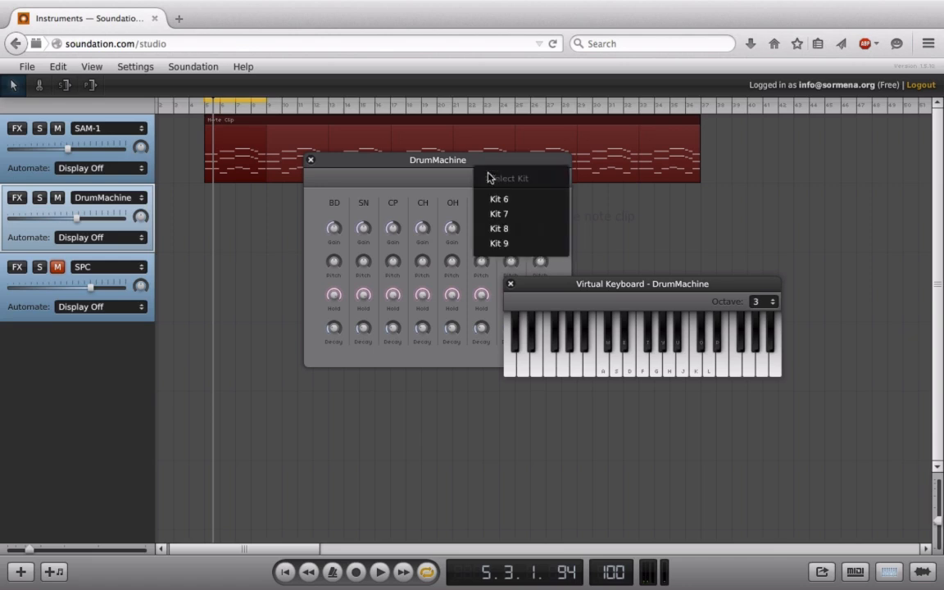
{"action": "left_click", "coordinate": [506, 244]}
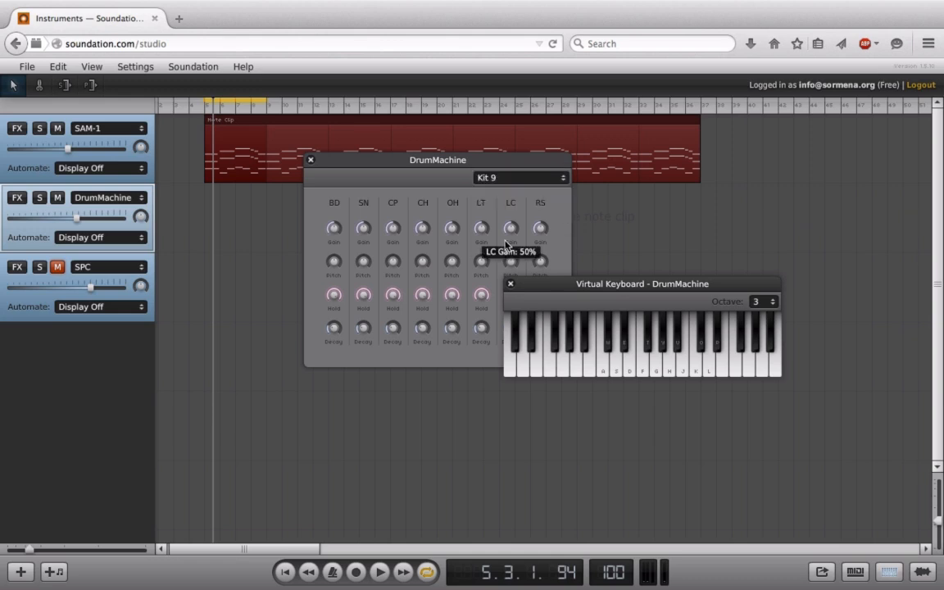
{"action": "left_click_drag", "start_coordinate": [576, 283], "coordinate": [693, 210]}
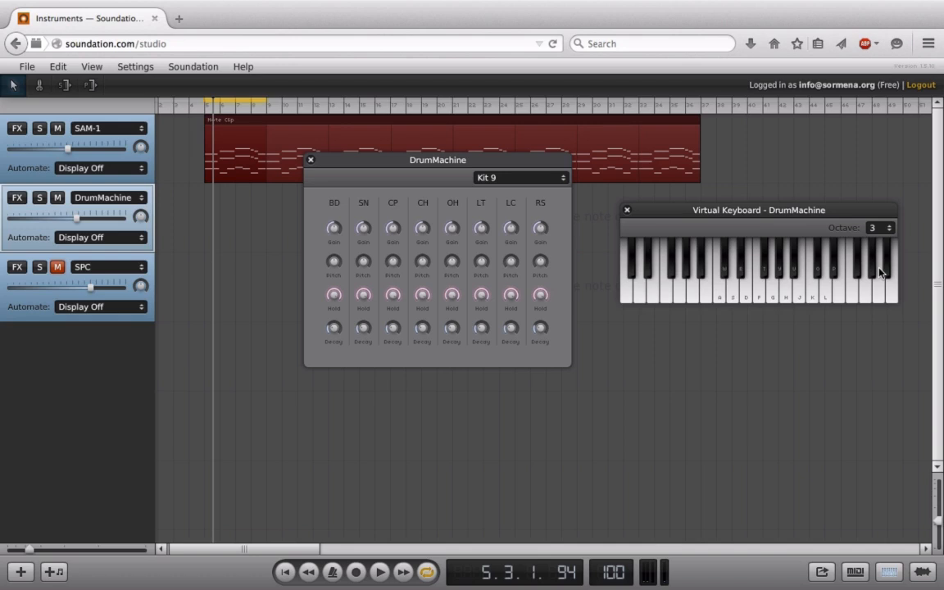
{"action": "left_click", "coordinate": [718, 300]}
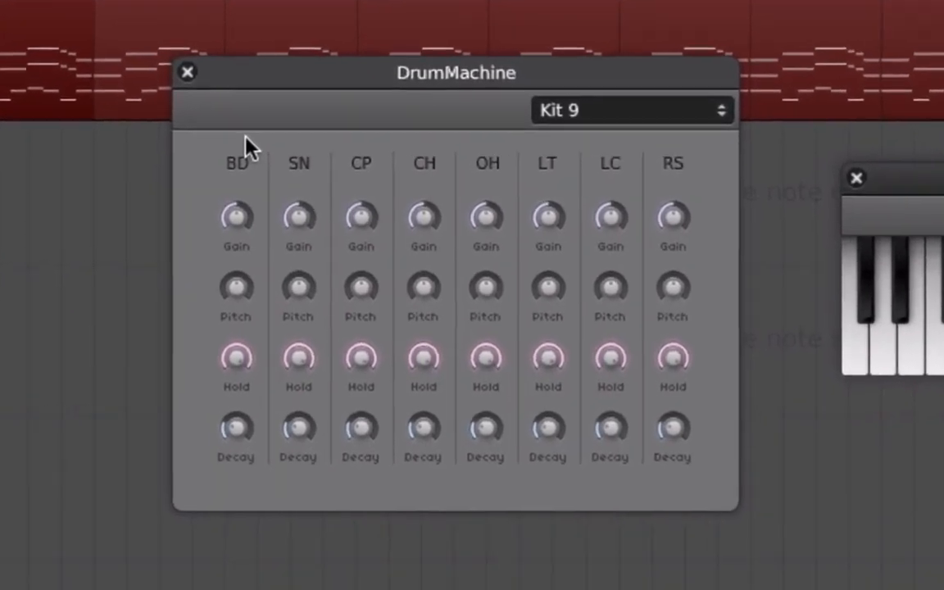
Step: Try out the BD channel's Gain and Pitch in both directions and reset its Pitch to the centre
{"action": "mouse_move", "coordinate": [193, 211]}
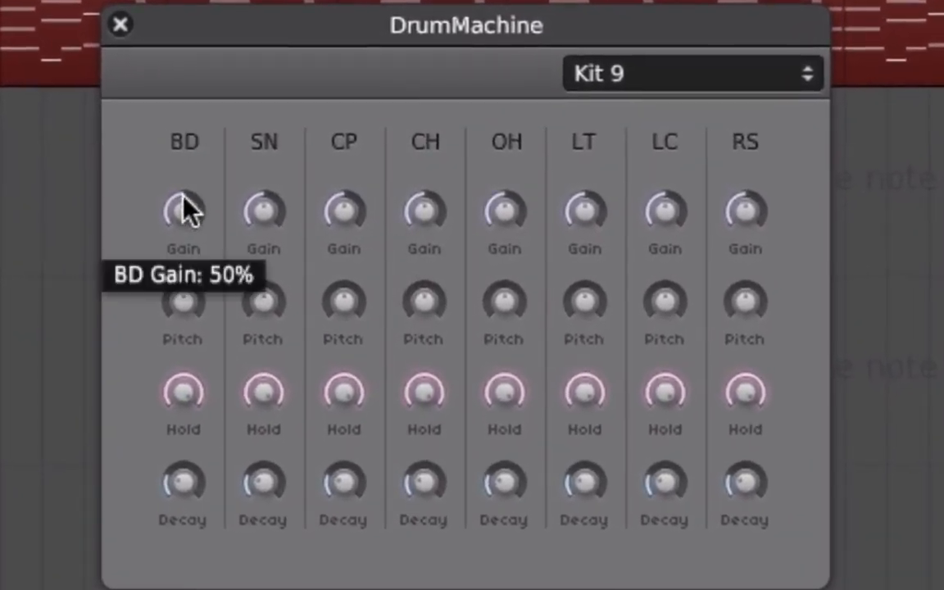
{"action": "left_click_drag", "start_coordinate": [181, 227], "coordinate": [164, 190]}
{"action": "mouse_move", "coordinate": [181, 312]}
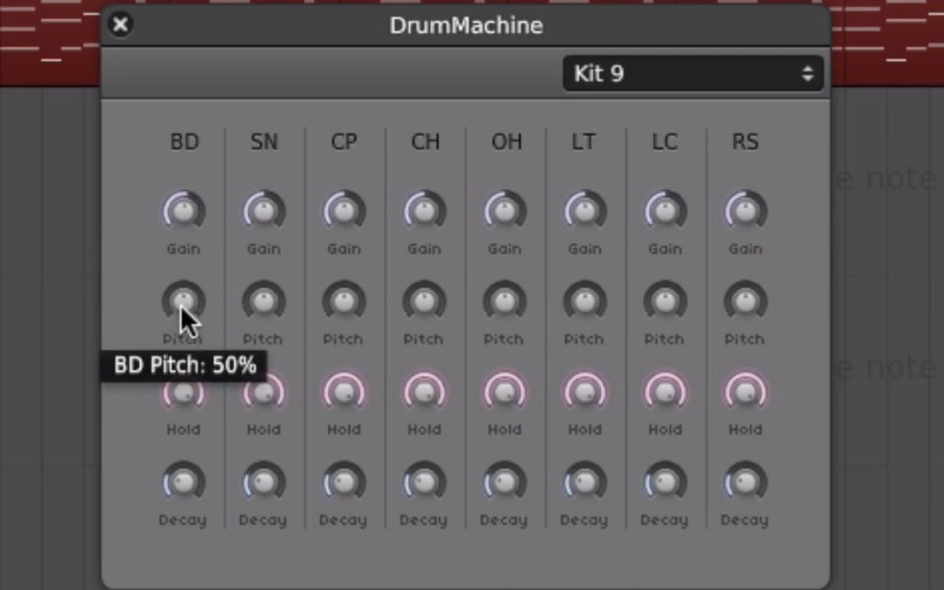
{"action": "left_click_drag", "start_coordinate": [181, 310], "coordinate": [181, 221]}
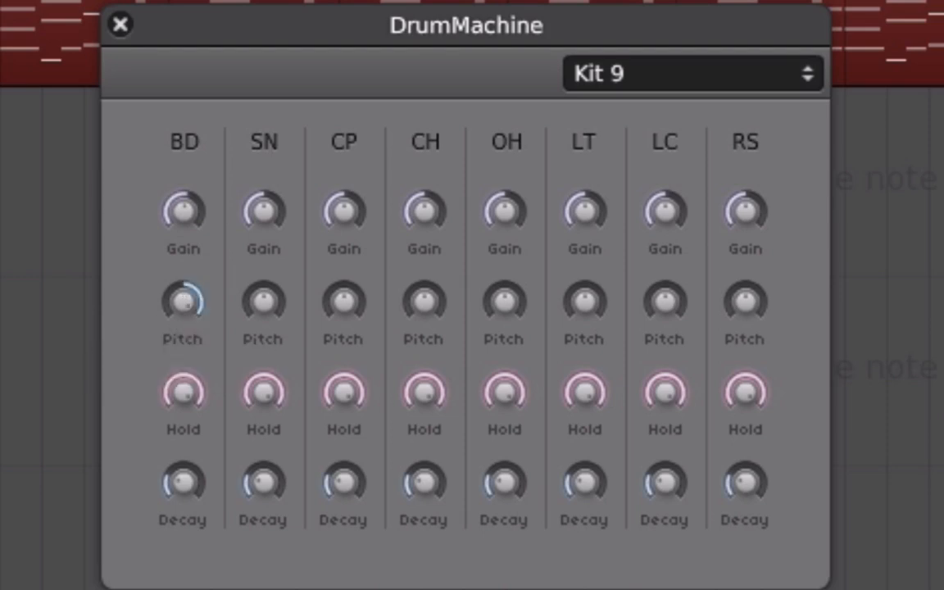
{"action": "left_click_drag", "start_coordinate": [189, 316], "coordinate": [189, 409]}
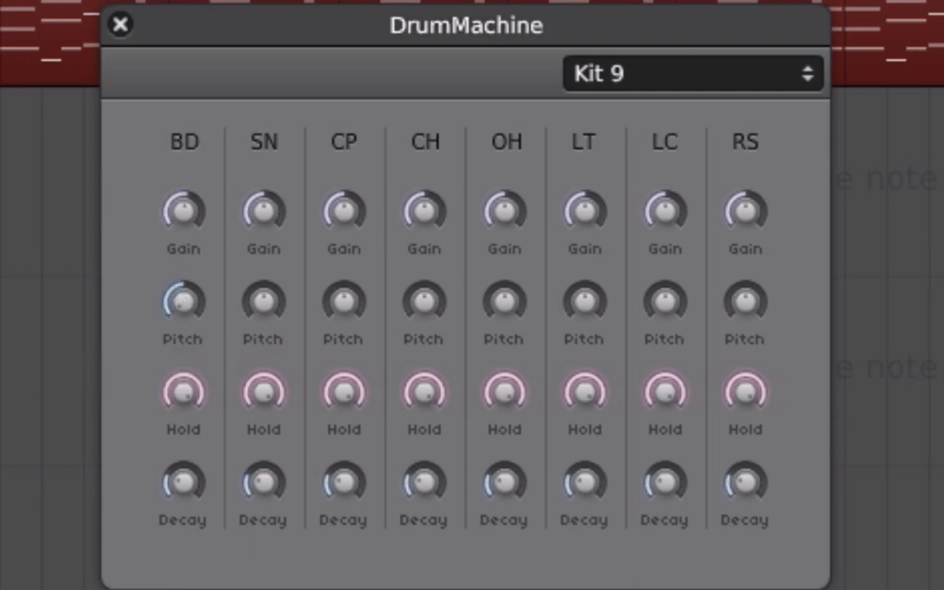
{"action": "double_click", "coordinate": [188, 301]}
Step: Try the CP channel's Pitch at higher and lower settings and return it to the centre
{"action": "mouse_move", "coordinate": [359, 302]}
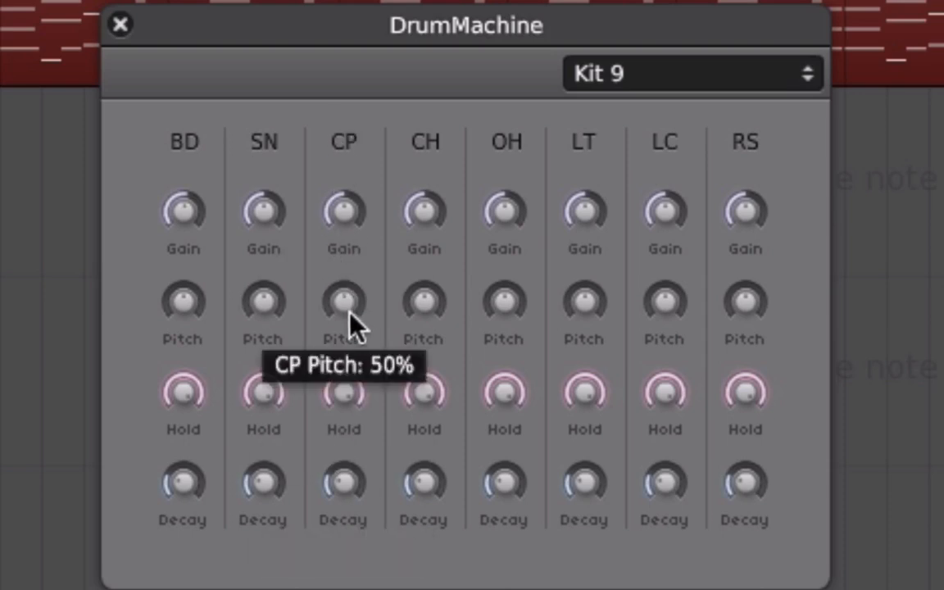
{"action": "scroll", "coordinate": [341, 297], "scroll_direction": "up", "scroll_amount": 2}
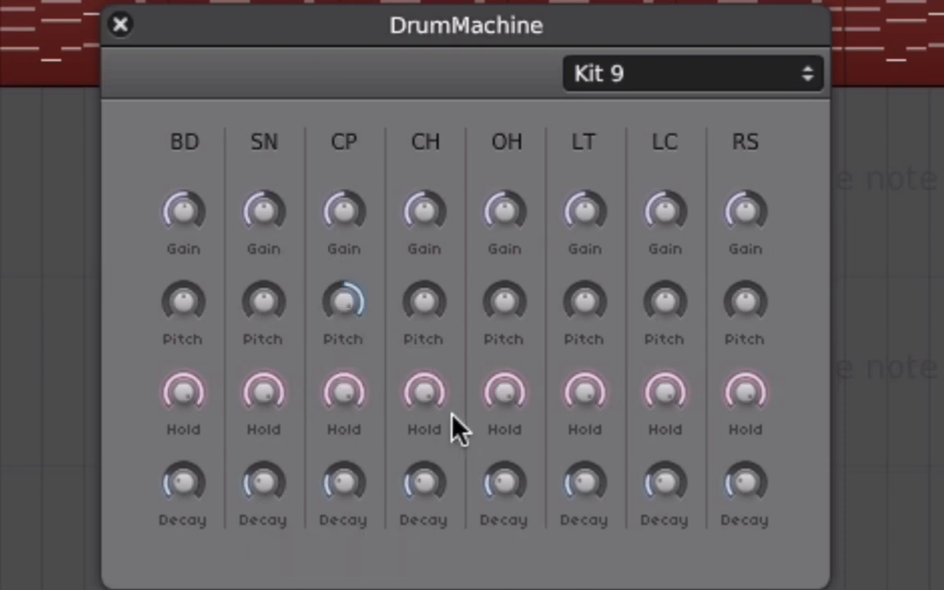
{"action": "scroll", "coordinate": [337, 295], "scroll_direction": "down", "scroll_amount": 3}
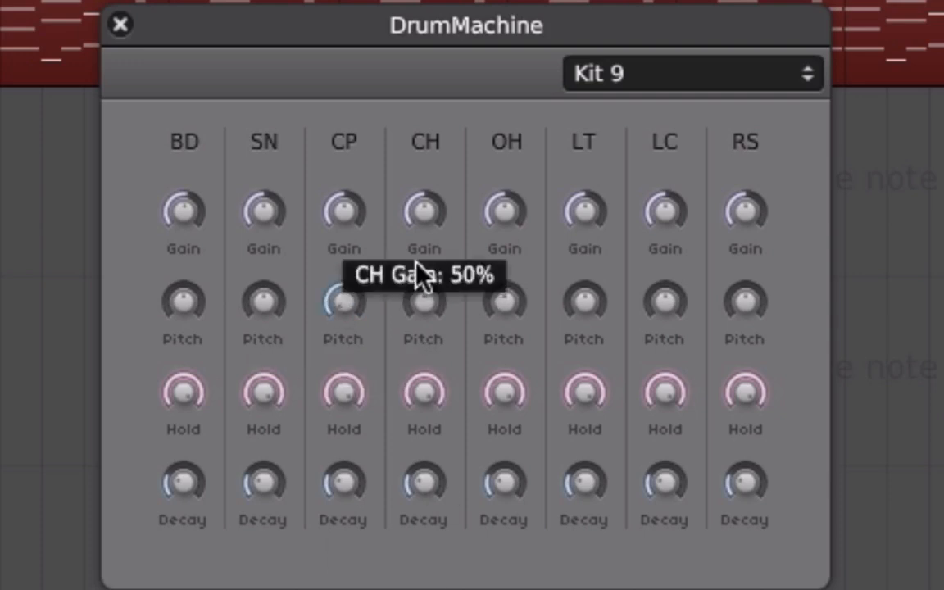
{"action": "scroll", "coordinate": [347, 297], "scroll_direction": "down", "scroll_amount": 2}
Step: Set the CP channel's Hold to 0% and raise its Decay
{"action": "mouse_move", "coordinate": [658, 379]}
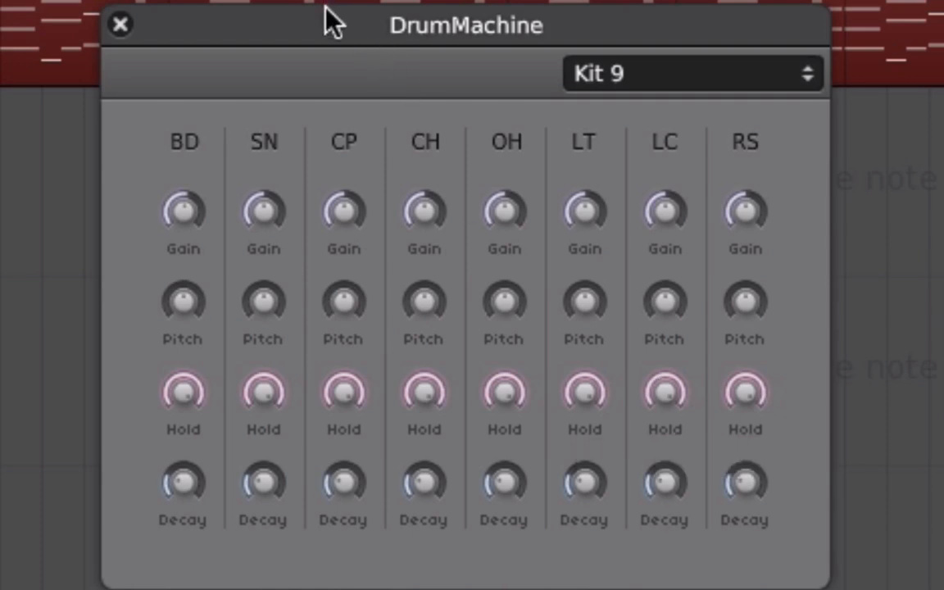
{"action": "mouse_move", "coordinate": [168, 365]}
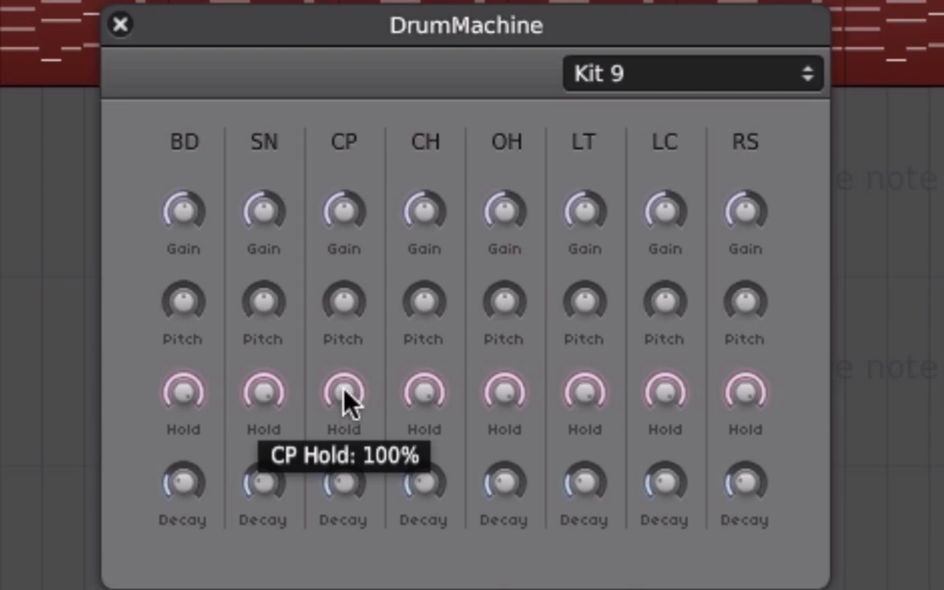
{"action": "left_click_drag", "start_coordinate": [344, 388], "coordinate": [344, 459]}
{"action": "mouse_move", "coordinate": [347, 386]}
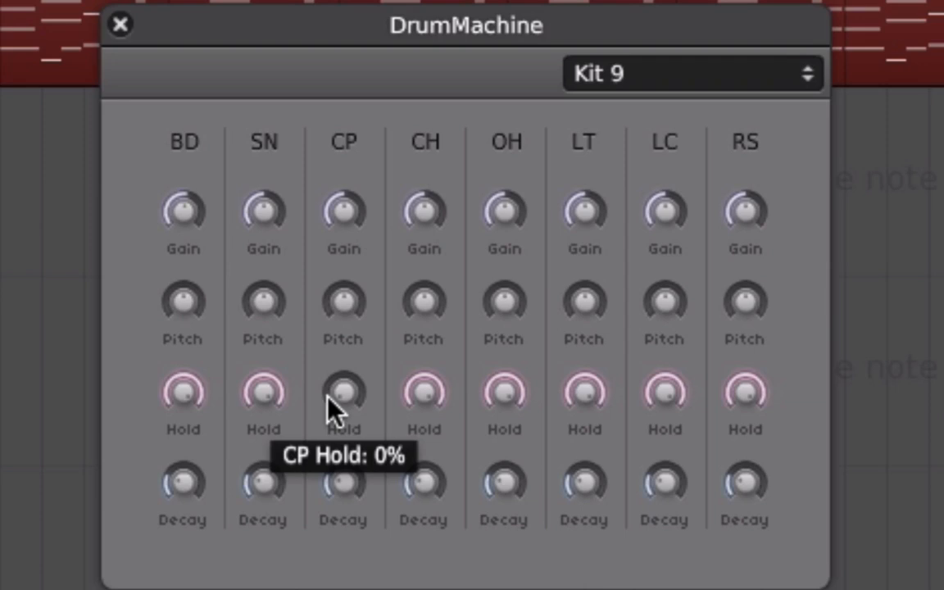
{"action": "mouse_move", "coordinate": [345, 487]}
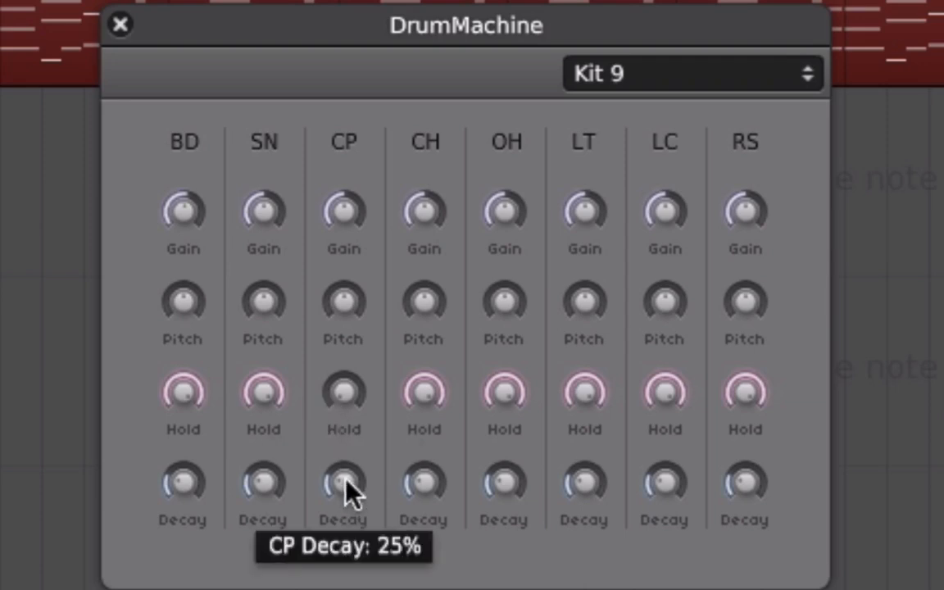
{"action": "left_click_drag", "start_coordinate": [347, 484], "coordinate": [471, 508]}
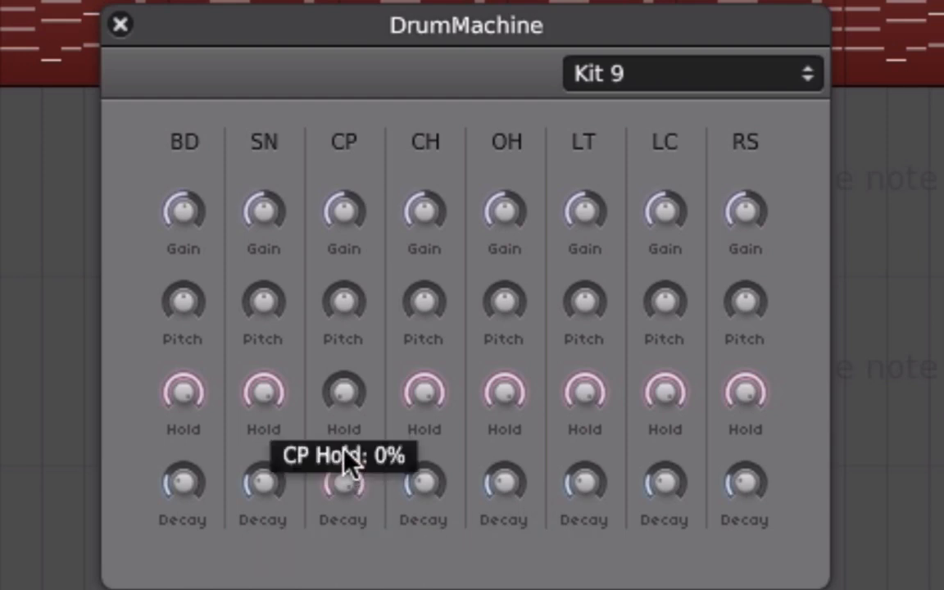
{"action": "left_click_drag", "start_coordinate": [344, 497], "coordinate": [345, 581]}
Step: Create a note clip on the DrumMachine track, move it to start at bar 5 and extend it to bar 9
{"action": "left_click_drag", "start_coordinate": [184, 24], "coordinate": [440, 450]}
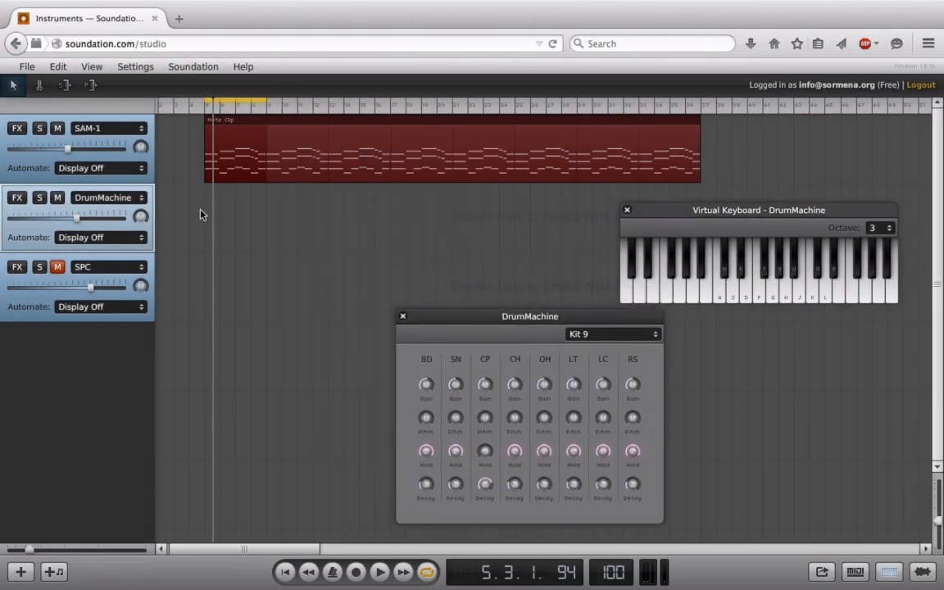
{"action": "double_click", "coordinate": [200, 205]}
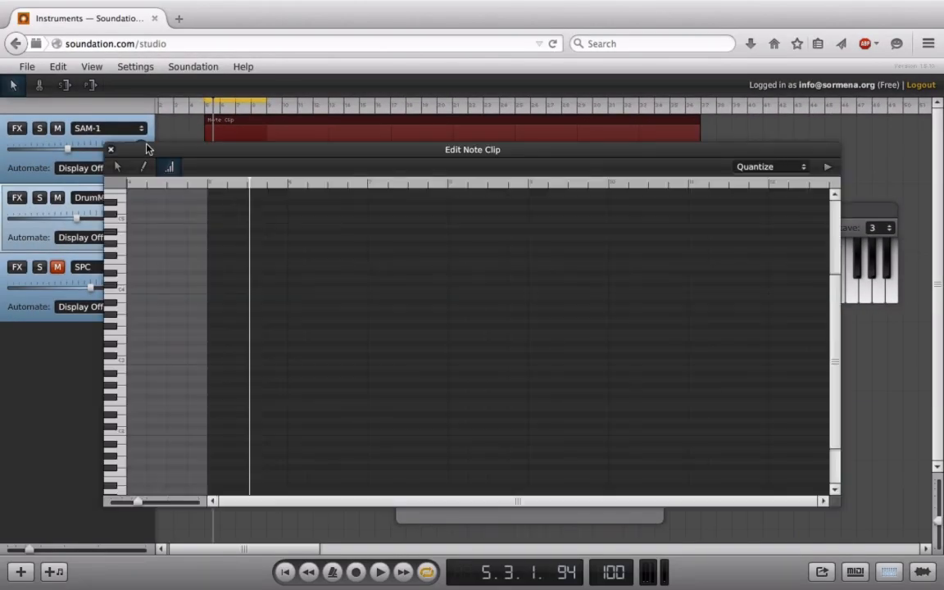
{"action": "left_click_drag", "start_coordinate": [147, 148], "coordinate": [325, 329]}
{"action": "left_click_drag", "start_coordinate": [198, 205], "coordinate": [211, 215]}
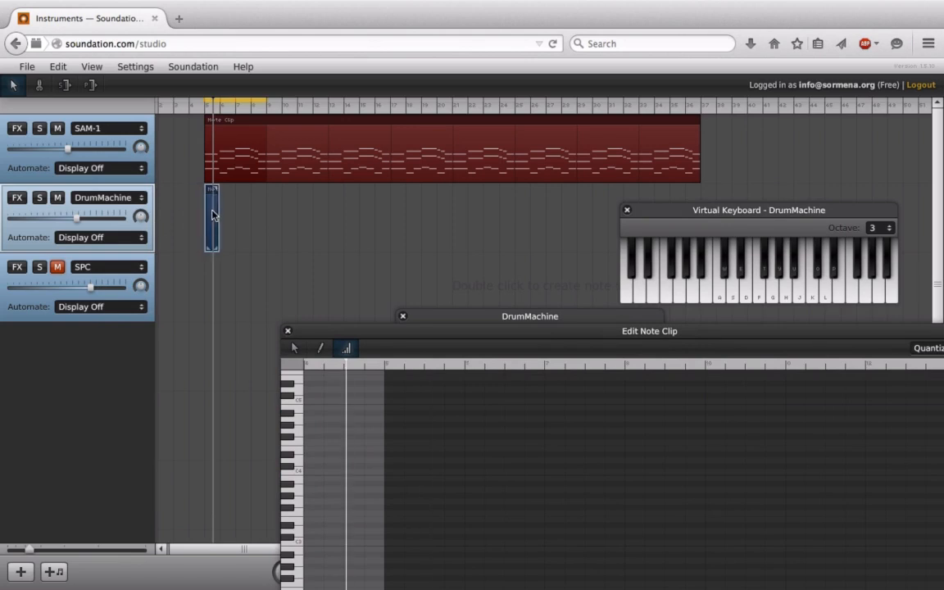
{"action": "left_click_drag", "start_coordinate": [215, 252], "coordinate": [265, 253]}
Step: Place C3 quarter notes across the first bar of the drum clip and vary their velocities
{"action": "left_click_drag", "start_coordinate": [391, 333], "coordinate": [352, 79]}
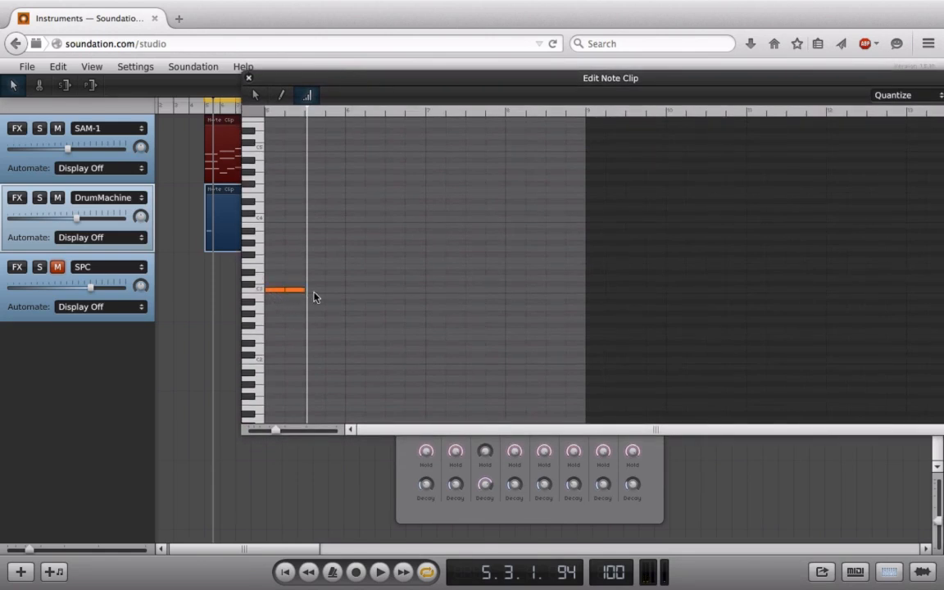
{"action": "double_click", "coordinate": [335, 292]}
{"action": "left_click_drag", "start_coordinate": [358, 291], "coordinate": [270, 278]}
{"action": "left_click", "coordinate": [276, 304]}
{"action": "left_click", "coordinate": [333, 291]}
Step: Delete the surplus C3 note beyond the first bar of the drum clip
{"action": "left_click", "coordinate": [255, 95]}
{"action": "mouse_move", "coordinate": [368, 321]}
{"action": "left_mouse_down"}
{"action": "mouse_move", "coordinate": [271, 259]}
{"action": "mouse_move", "coordinate": [371, 291]}
{"action": "mouse_move", "coordinate": [363, 292]}
{"action": "mouse_move", "coordinate": [445, 294]}
{"action": "mouse_move", "coordinate": [419, 317]}
{"action": "mouse_move", "coordinate": [342, 274]}
{"action": "mouse_move", "coordinate": [359, 270]}
{"action": "left_mouse_up"}
{"action": "key", "text": "ctrl+z"}
{"action": "key", "text": "Delete"}
Step: Duplicate the first bar's four C3 notes into the remaining three bars of the drum clip
{"action": "left_click_drag", "start_coordinate": [345, 326], "coordinate": [266, 257]}
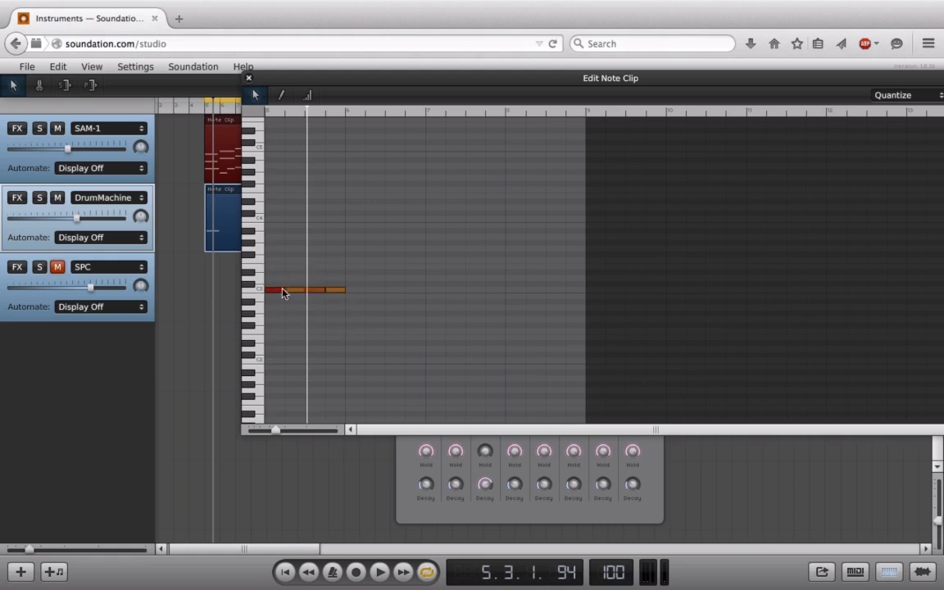
{"action": "left_click_drag", "start_coordinate": [277, 294], "coordinate": [361, 294]}
{"action": "left_click_drag", "start_coordinate": [362, 294], "coordinate": [528, 292]}
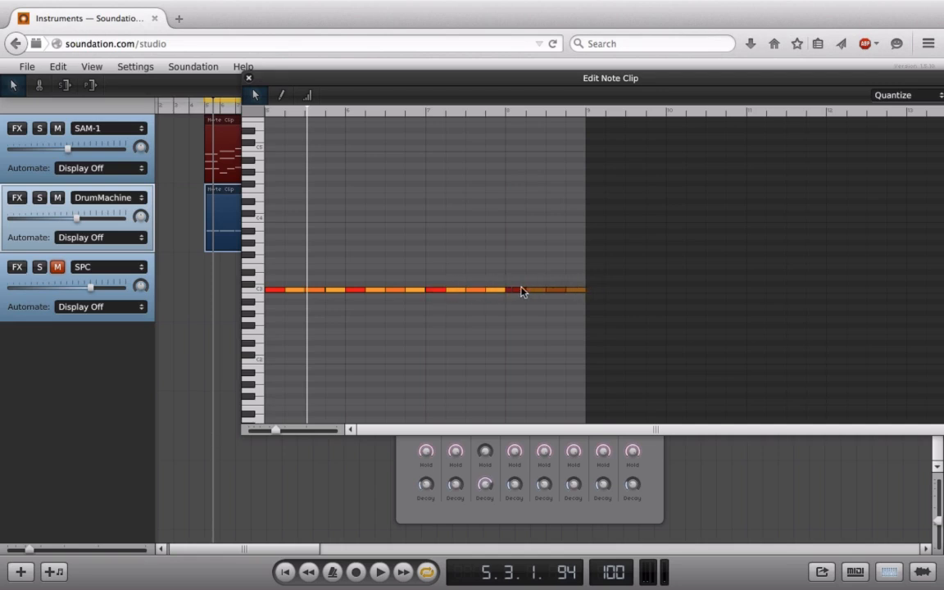
{"action": "left_click_drag", "start_coordinate": [809, 82], "coordinate": [701, 82]}
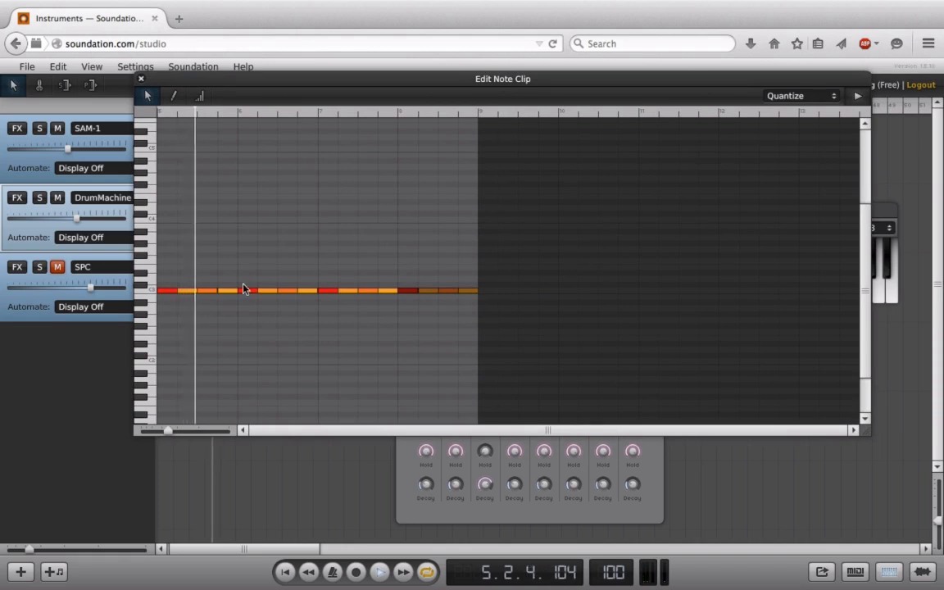
Step: Add C#3 notes on beats two and four of the drum clip's first bar, and try a lower note on beat two of bar 7
{"action": "double_click", "coordinate": [185, 286]}
{"action": "double_click", "coordinate": [230, 286]}
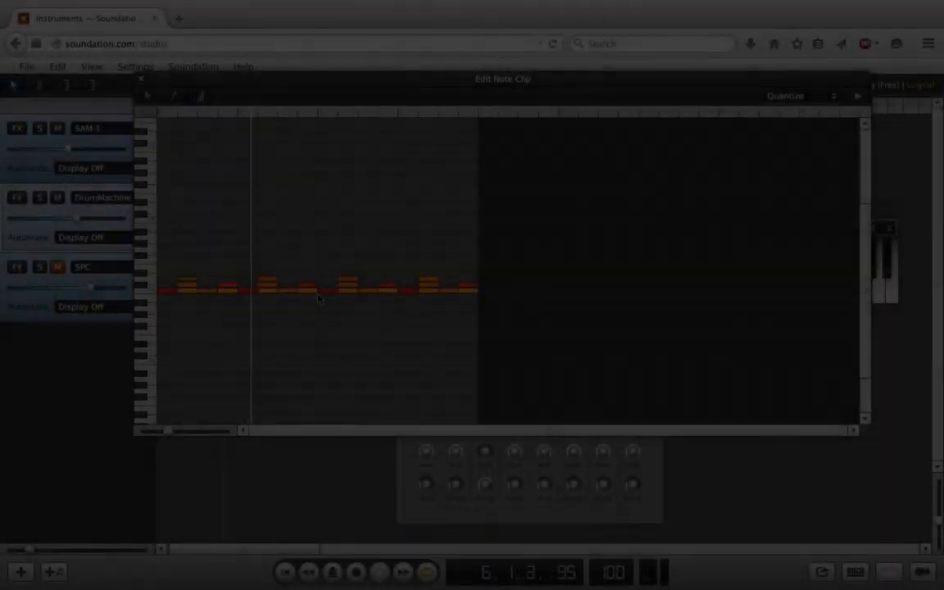
{"action": "double_click", "coordinate": [346, 305]}
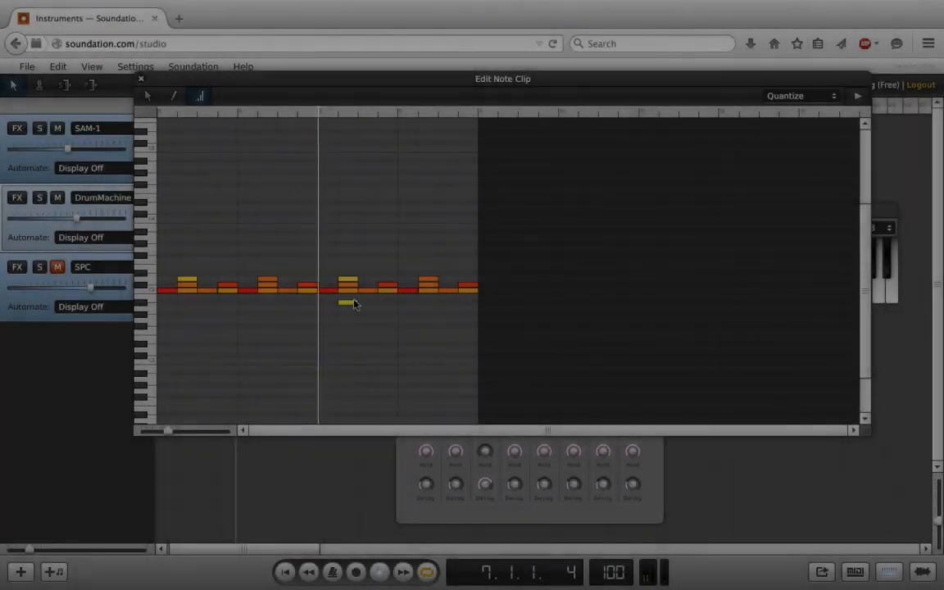
{"action": "double_click", "coordinate": [346, 302]}
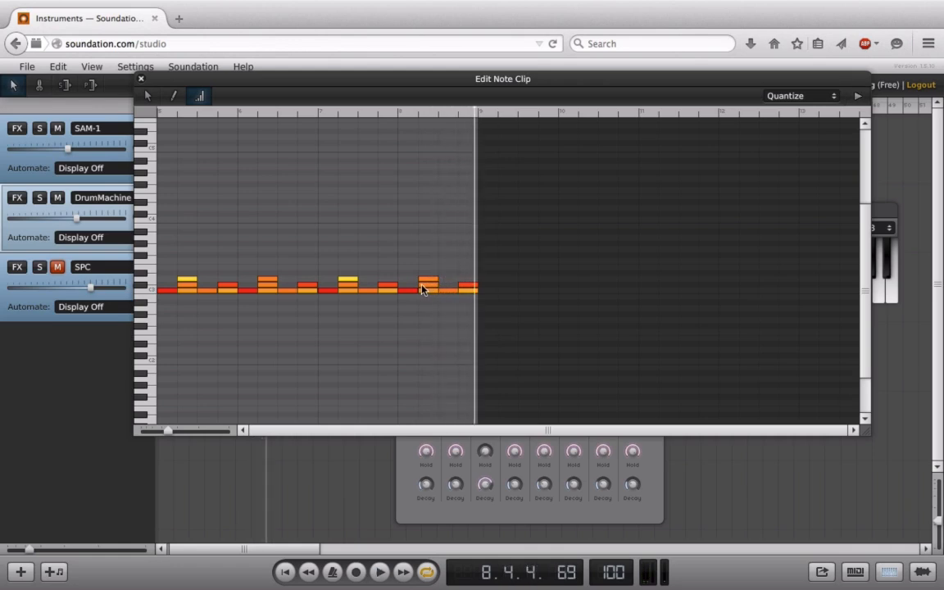
Step: Turn the DrumMachine's SN Hold fully down and raise its SN Decay, and close the instrument and note clip editors
{"action": "left_click", "coordinate": [654, 498]}
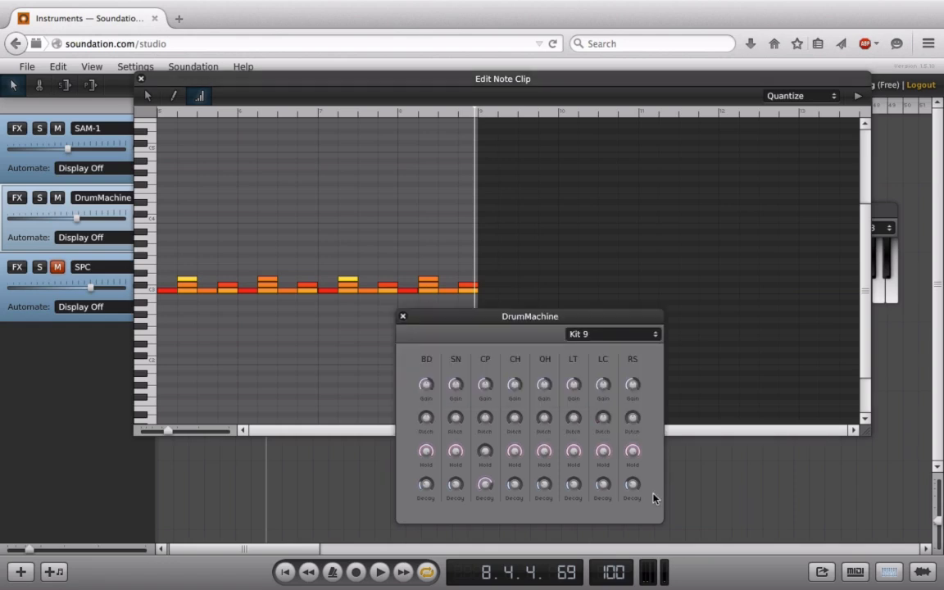
{"action": "left_click_drag", "start_coordinate": [486, 323], "coordinate": [549, 140]}
{"action": "mouse_move", "coordinate": [584, 210]}
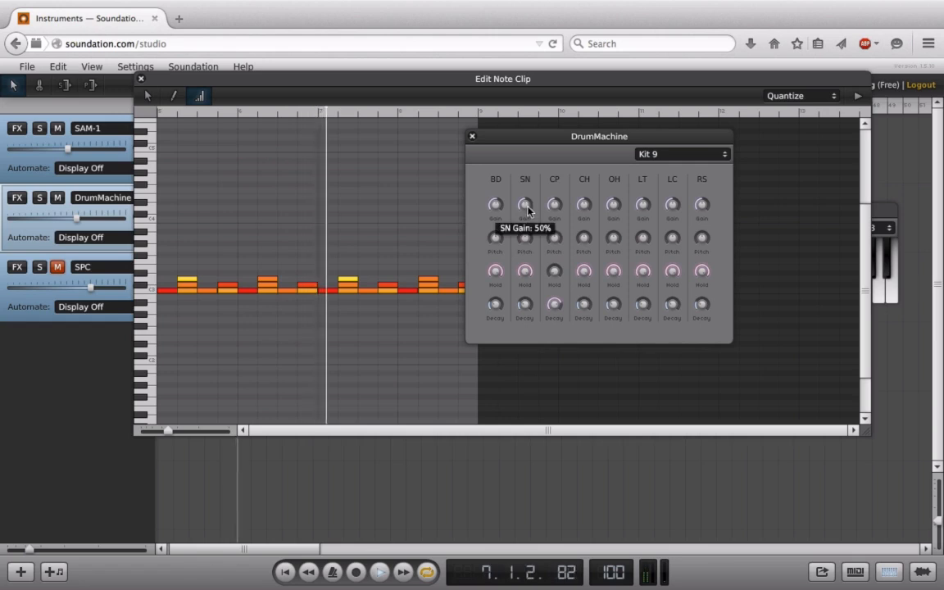
{"action": "mouse_move", "coordinate": [526, 209]}
{"action": "left_mouse_down"}
{"action": "mouse_move", "coordinate": [529, 228]}
{"action": "mouse_move", "coordinate": [556, 211]}
{"action": "mouse_move", "coordinate": [558, 231]}
{"action": "mouse_move", "coordinate": [522, 209]}
{"action": "left_mouse_up"}
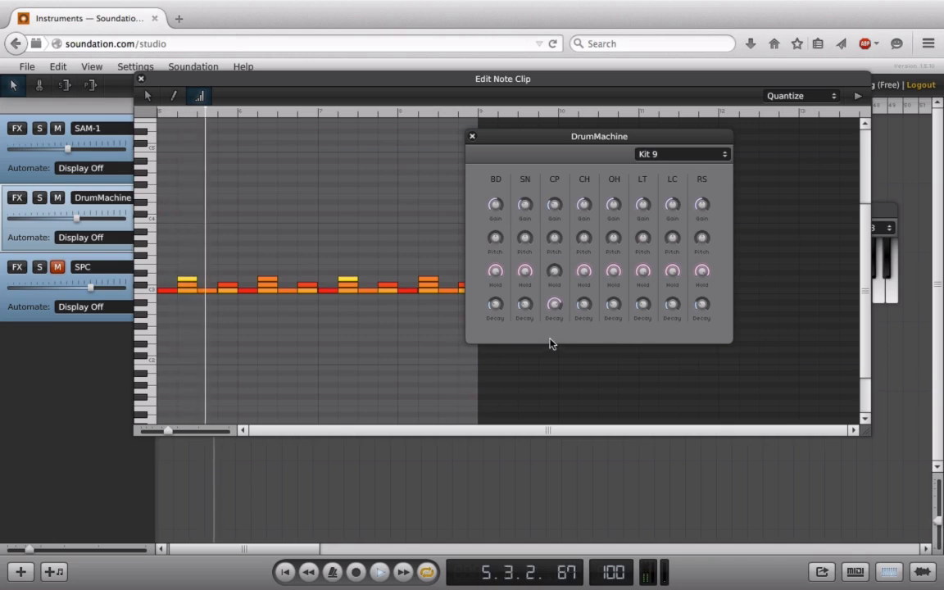
{"action": "left_click_drag", "start_coordinate": [526, 271], "coordinate": [543, 402]}
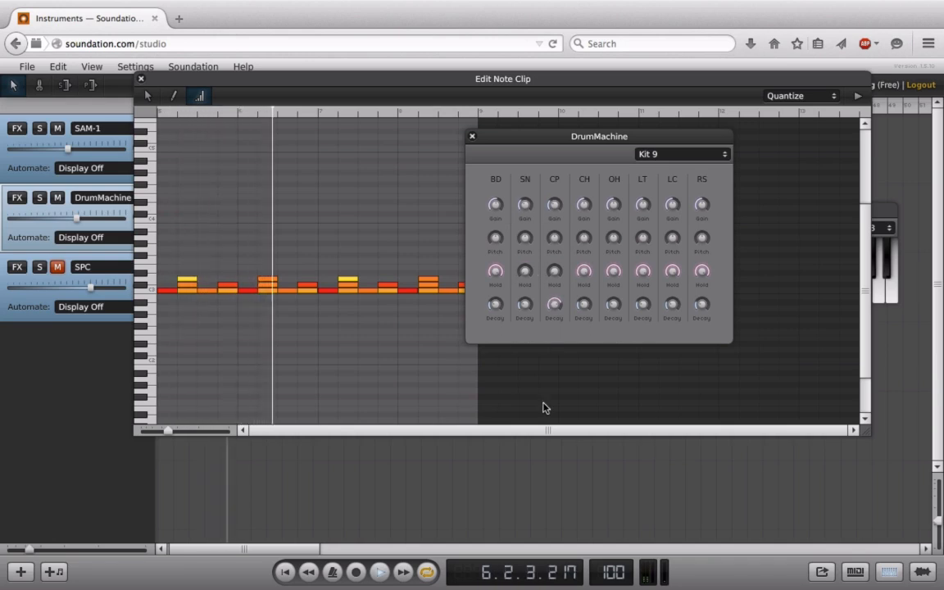
{"action": "left_click_drag", "start_coordinate": [527, 311], "coordinate": [540, 262]}
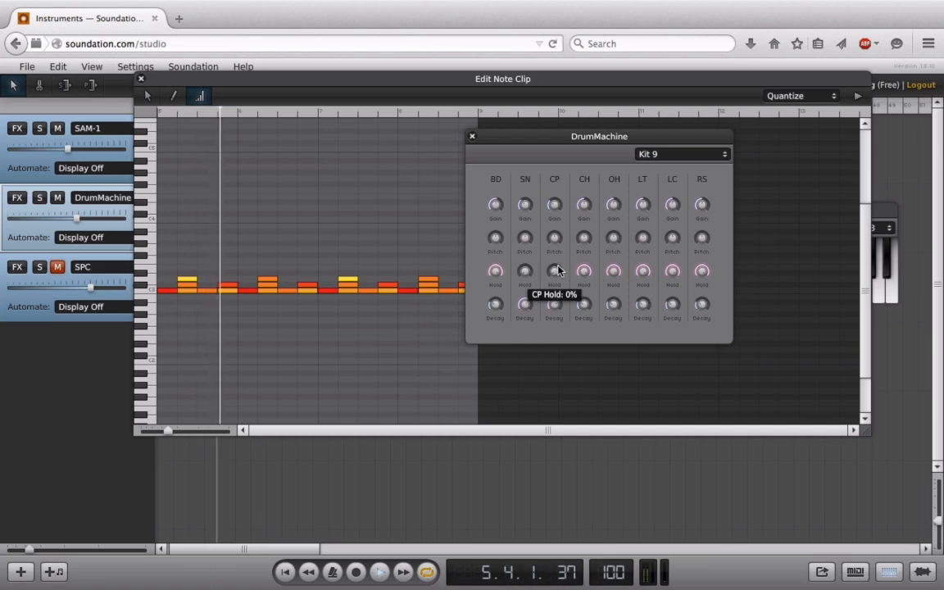
{"action": "left_click", "coordinate": [473, 136]}
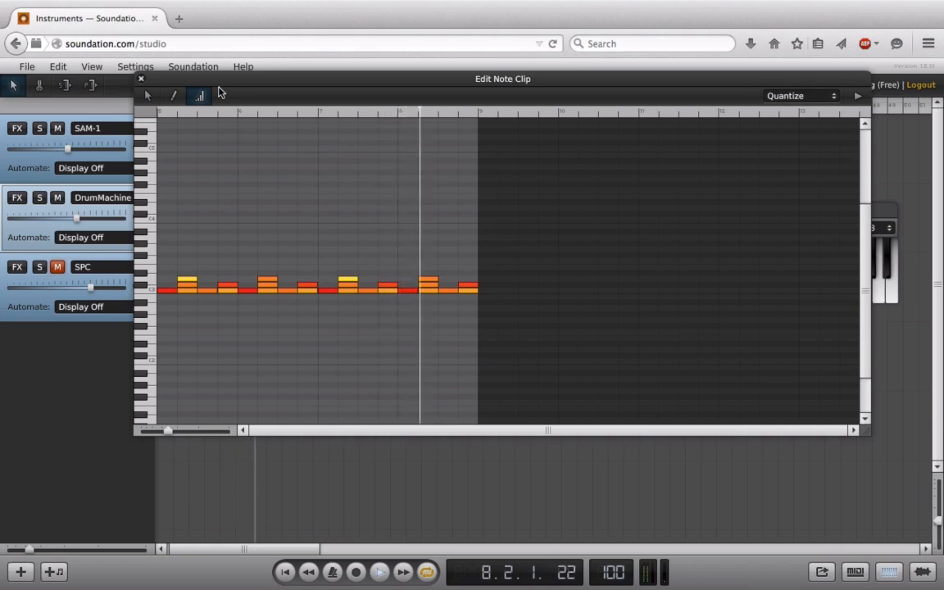
{"action": "left_click", "coordinate": [141, 78]}
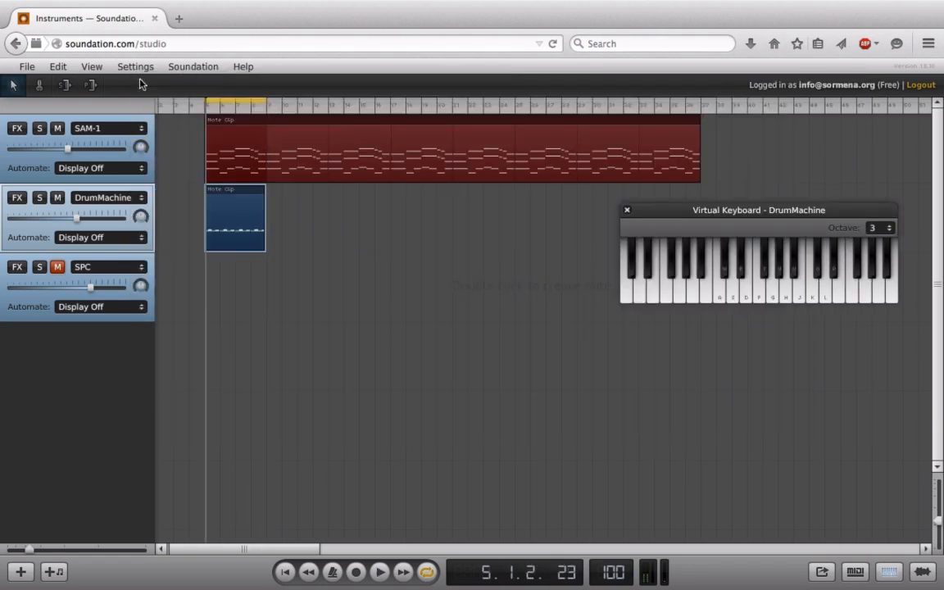